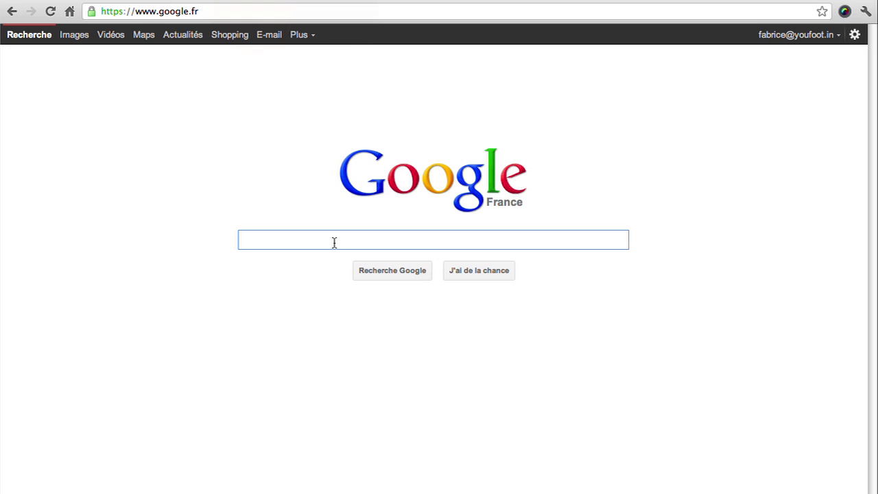
Search Google for 'Google Apps' and open the official website result.
{"action": "left_click", "coordinate": [333, 240]}
{"action": "type", "text": "Google Apps"}
{"action": "key", "text": "Return"}
{"action": "left_click", "coordinate": [306, 258]}
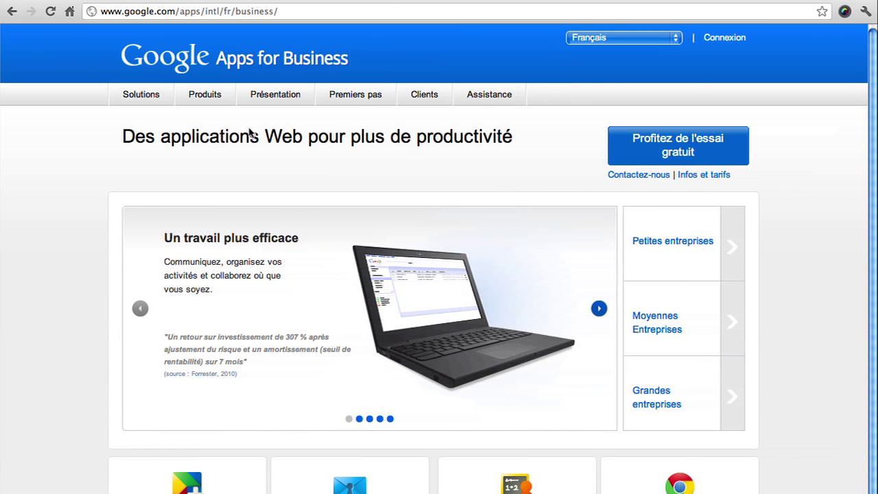
Go to the free Google Apps offering and start the free-trial sign-up with Démarrer.
{"action": "mouse_move", "coordinate": [147, 103]}
{"action": "left_click", "coordinate": [152, 119]}
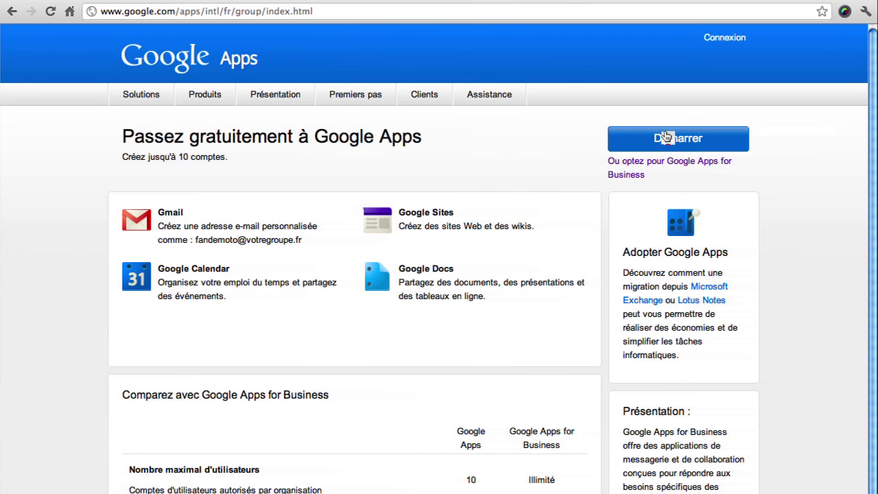
{"action": "left_click", "coordinate": [665, 137]}
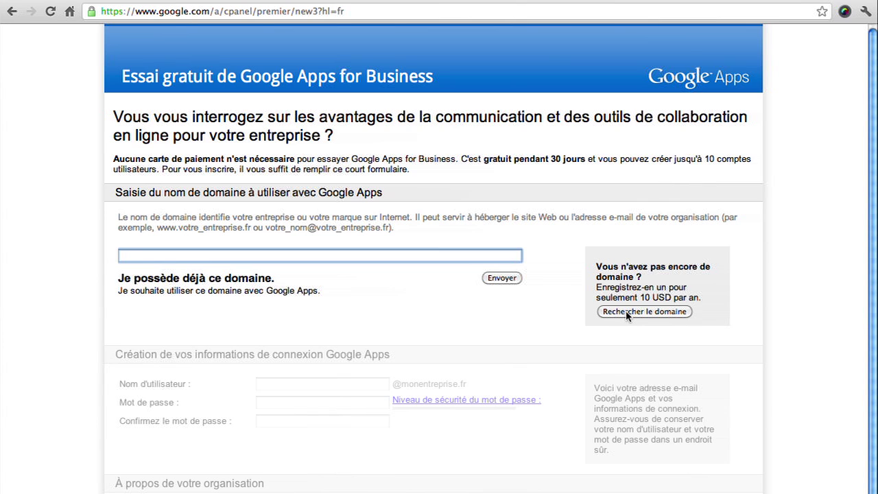
Search for the new domain name youfoot with the .in extension and check its availability.
{"action": "left_click", "coordinate": [626, 314]}
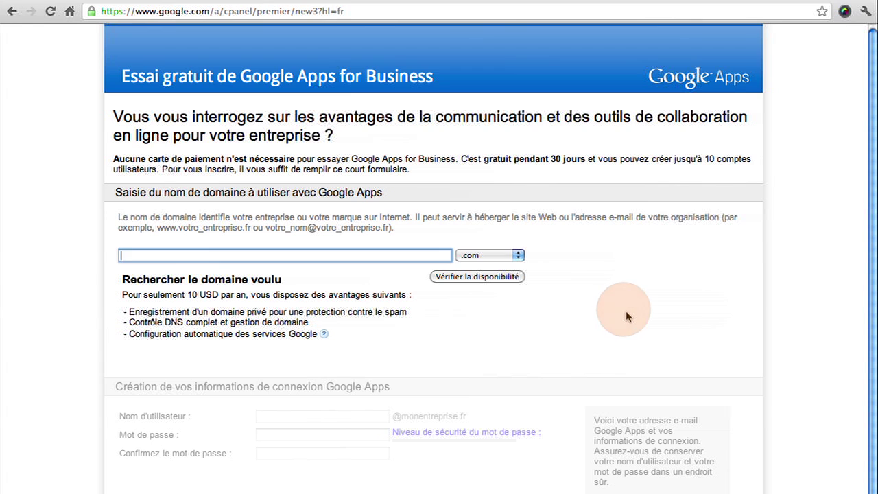
{"action": "left_click", "coordinate": [499, 256]}
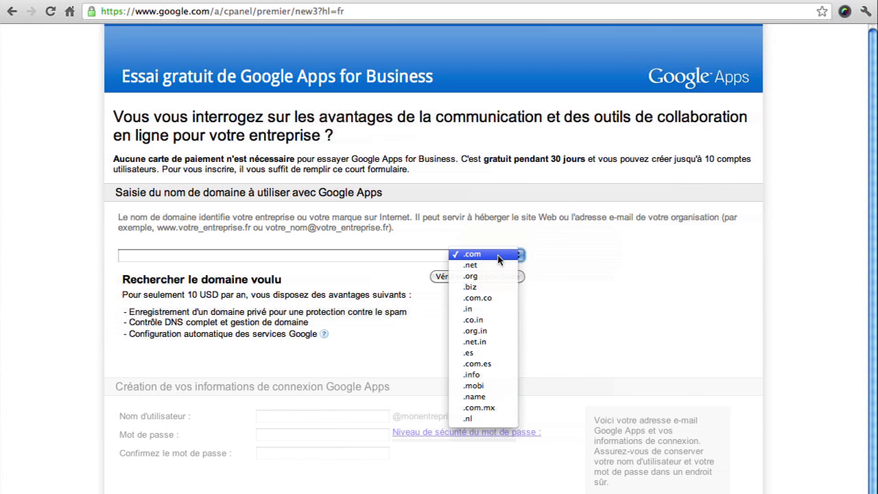
{"action": "left_click", "coordinate": [499, 253]}
{"action": "left_click", "coordinate": [386, 256]}
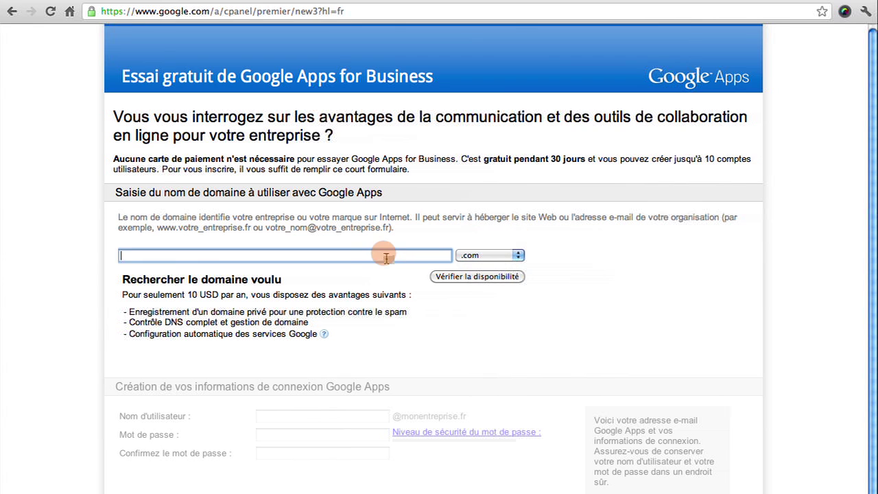
{"action": "type", "text": "youfoot"}
{"action": "left_click", "coordinate": [518, 255]}
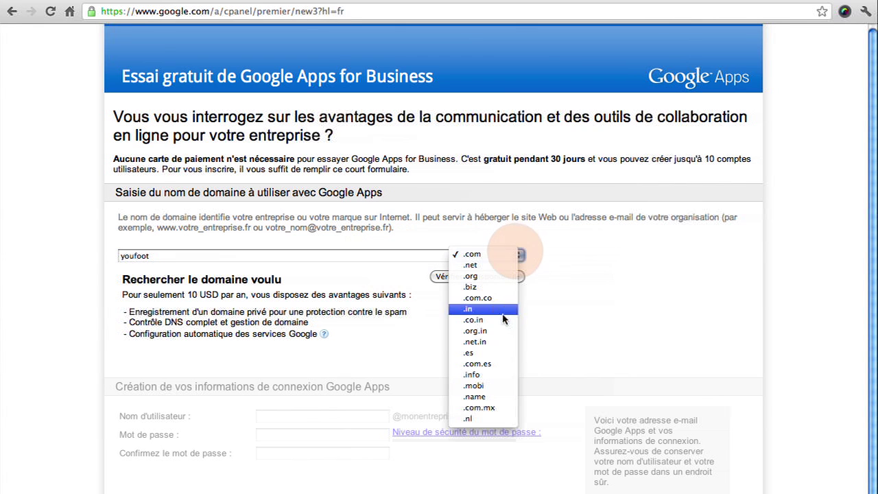
{"action": "left_click", "coordinate": [484, 309]}
{"action": "left_click", "coordinate": [501, 276]}
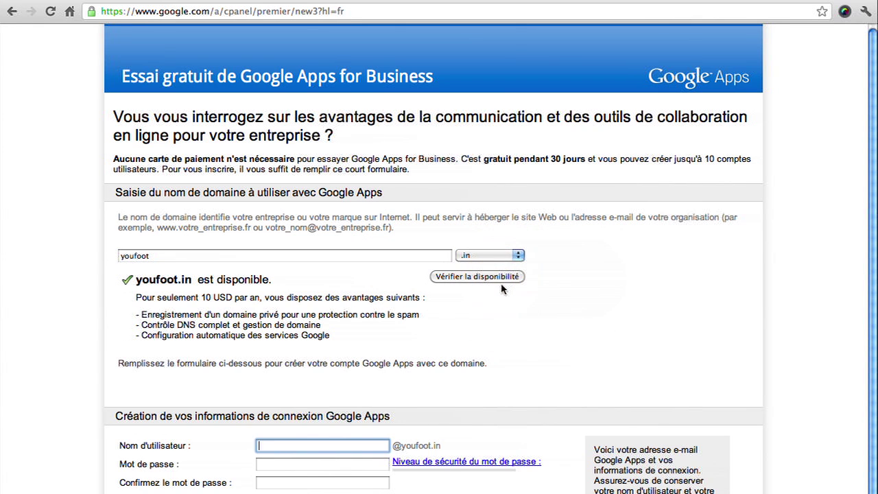
Enter the admin username and the account password twice.
{"action": "scroll", "coordinate": [313, 247], "scroll_direction": "down", "scroll_amount": 10}
{"action": "type", "text": "fabrice"}
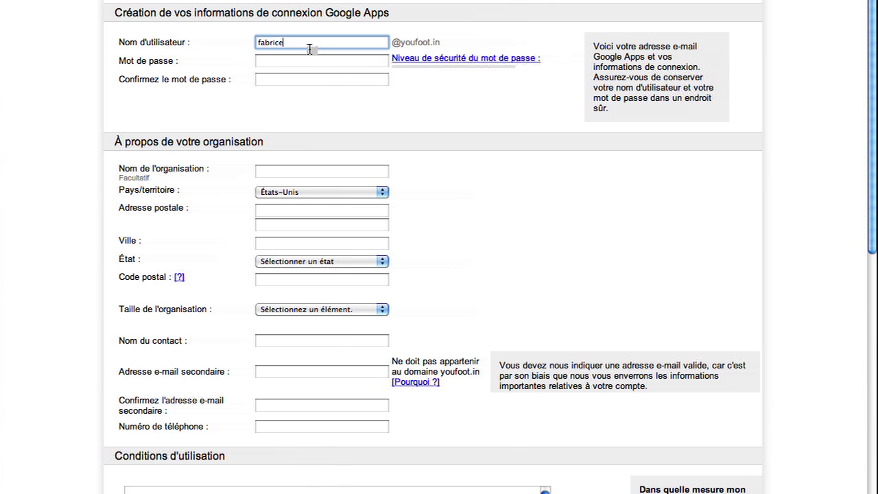
{"action": "left_click", "coordinate": [307, 61]}
{"action": "type", "text": "********"}
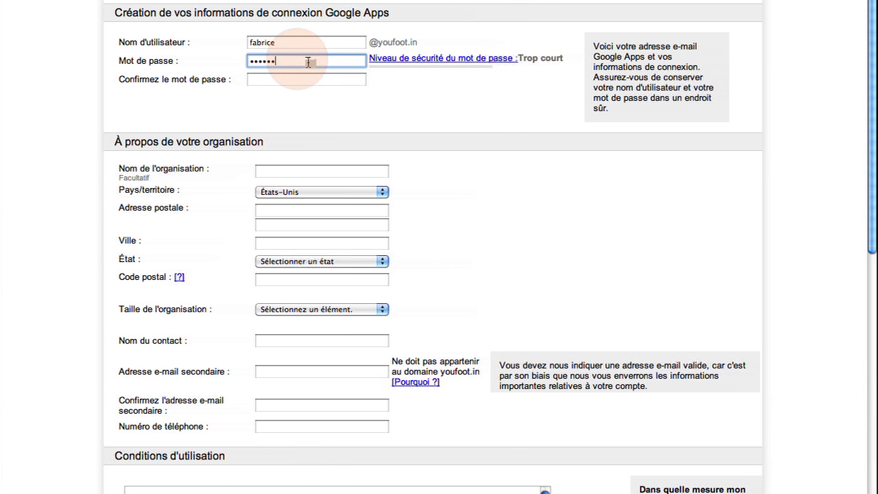
{"action": "key", "text": "Tab"}
{"action": "type", "text": "********"}
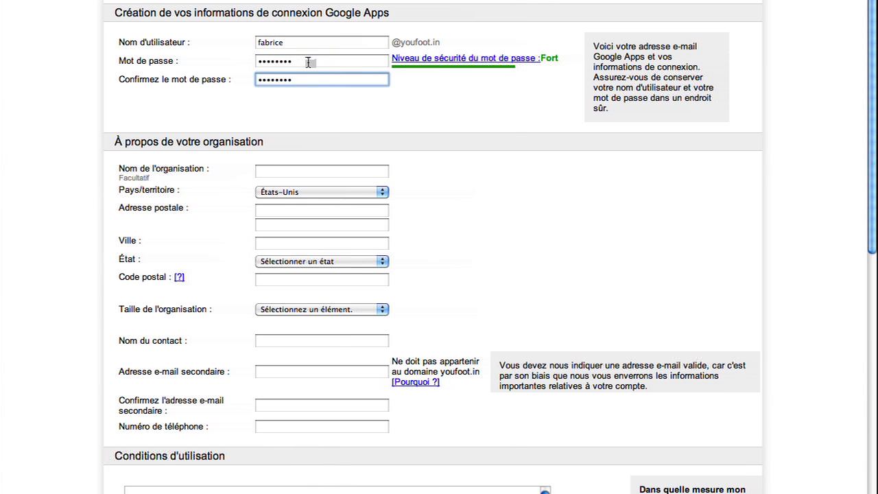
Enter organisation YouFoot, country France, the Paris postal address and size 10–19 salariés.
{"action": "scroll", "coordinate": [414, 149], "scroll_direction": "down", "scroll_amount": 3}
{"action": "left_click", "coordinate": [310, 43]}
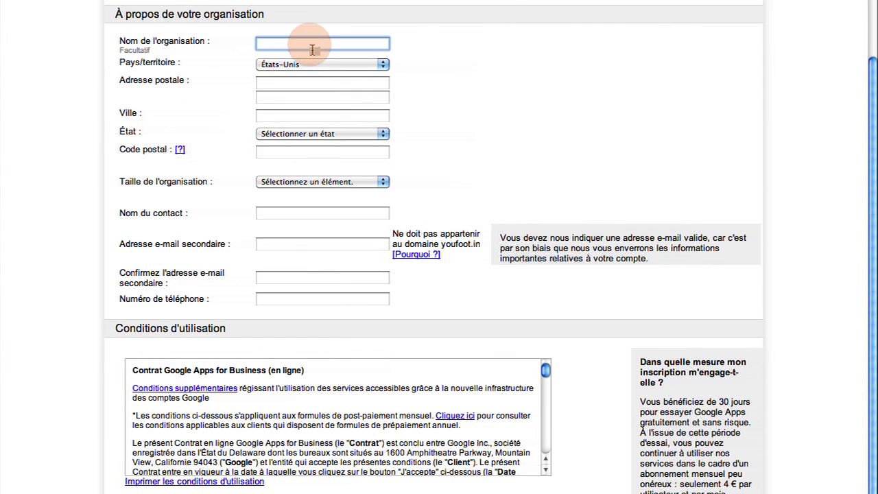
{"action": "type", "text": "YouFoot"}
{"action": "key", "text": "Tab"}
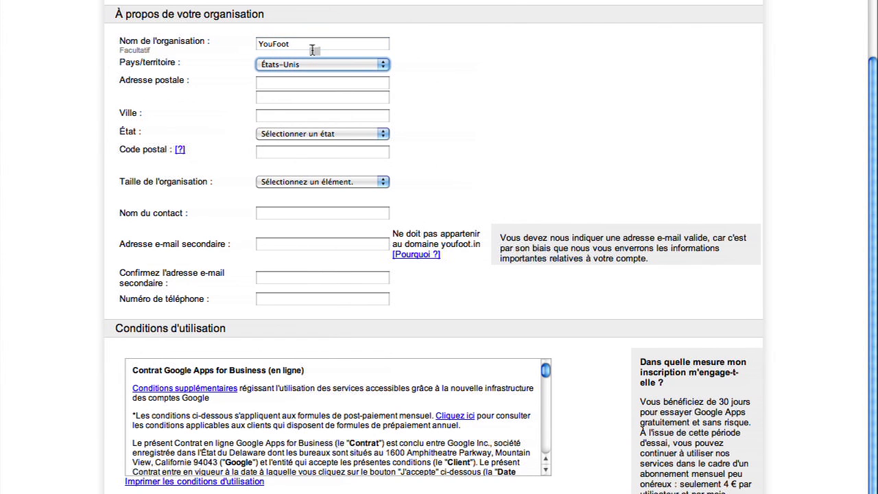
{"action": "type", "text": "France"}
{"action": "key", "text": "Tab"}
{"action": "key", "text": "Tab"}
{"action": "key", "text": "Tab"}
{"action": "type", "text": "75016"}
{"action": "key", "text": "Tab"}
{"action": "type", "text": "Paris"}
{"action": "key", "text": "Tab"}
{"action": "left_click", "coordinate": [310, 182]}
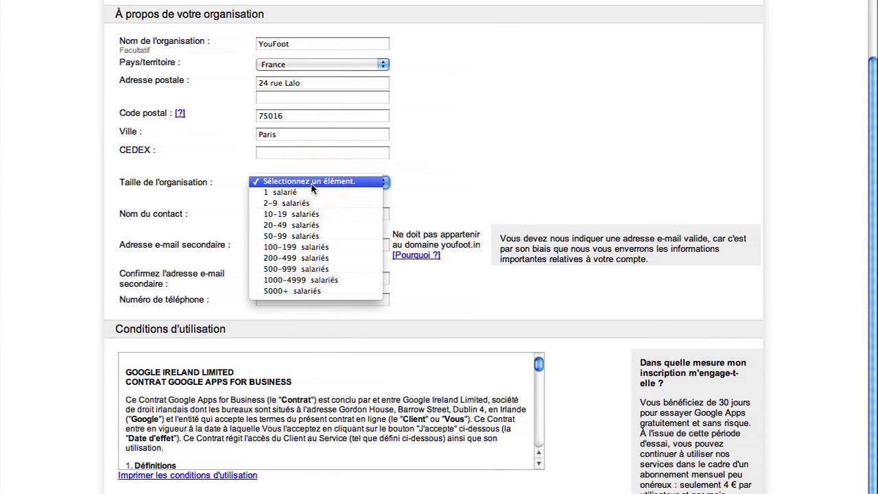
{"action": "left_click", "coordinate": [291, 214]}
Fill in the contact's name, secondary e-mail with its confirmation, and phone number.
{"action": "scroll", "coordinate": [313, 206], "scroll_direction": "down", "scroll_amount": 1}
{"action": "left_click", "coordinate": [329, 176]}
{"action": "key", "text": "Tab"}
{"action": "key", "text": "Tab"}
{"action": "left_click_drag", "start_coordinate": [378, 200], "coordinate": [236, 200]}
{"action": "key", "text": "super+c"}
{"action": "left_click", "coordinate": [329, 233]}
{"action": "key", "text": "super+v"}
{"action": "left_click", "coordinate": [288, 255]}
{"action": "scroll", "coordinate": [288, 260], "scroll_direction": "down", "scroll_amount": 10}
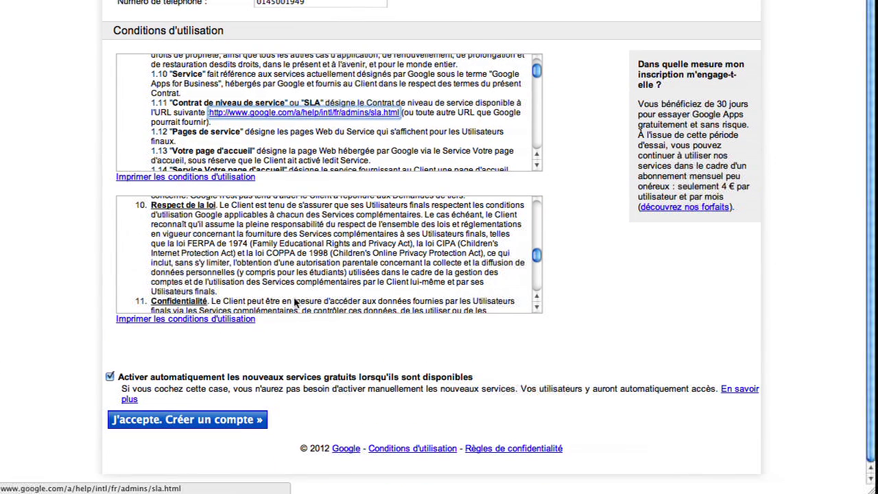
Create the account, pick the 9,00 € Forfait annuel plan and accept the GoDaddy and domain terms.
{"action": "left_click", "coordinate": [236, 424]}
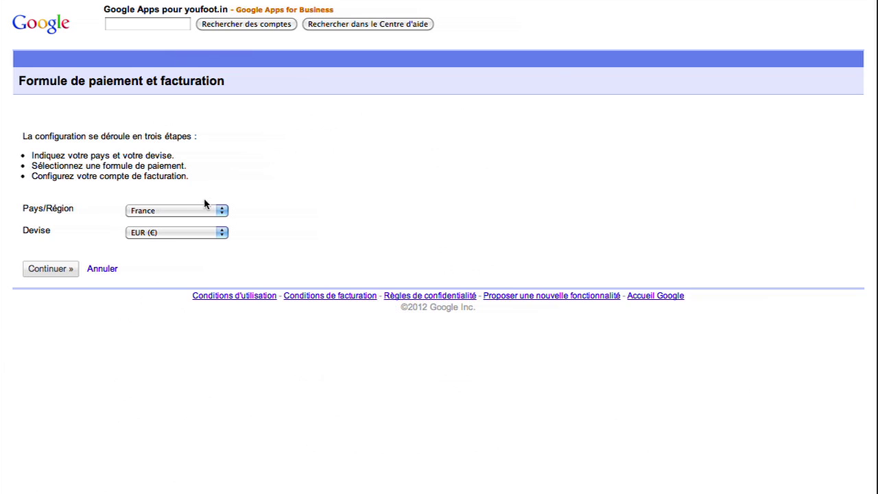
{"action": "left_click", "coordinate": [59, 269]}
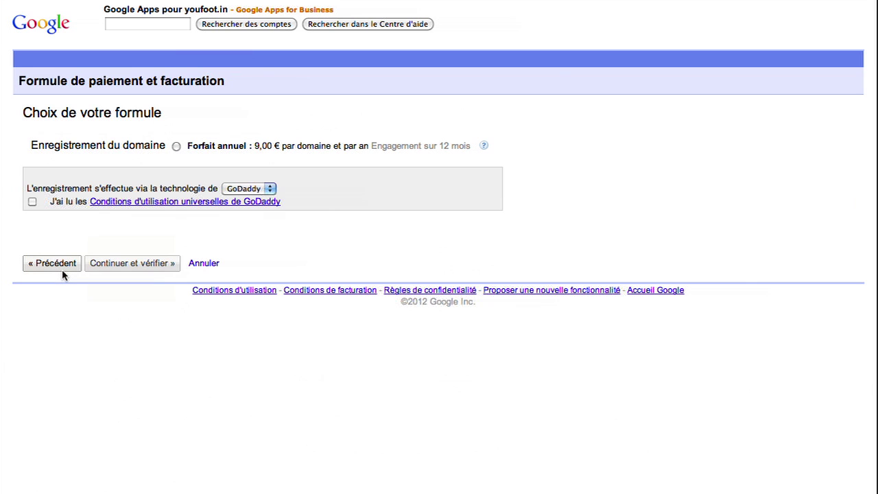
{"action": "left_click", "coordinate": [176, 146]}
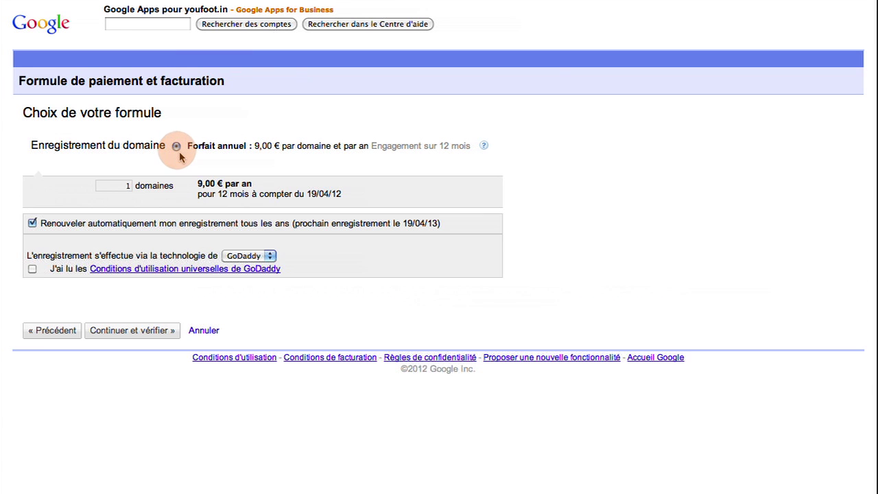
{"action": "left_click", "coordinate": [33, 268]}
{"action": "left_click", "coordinate": [159, 333]}
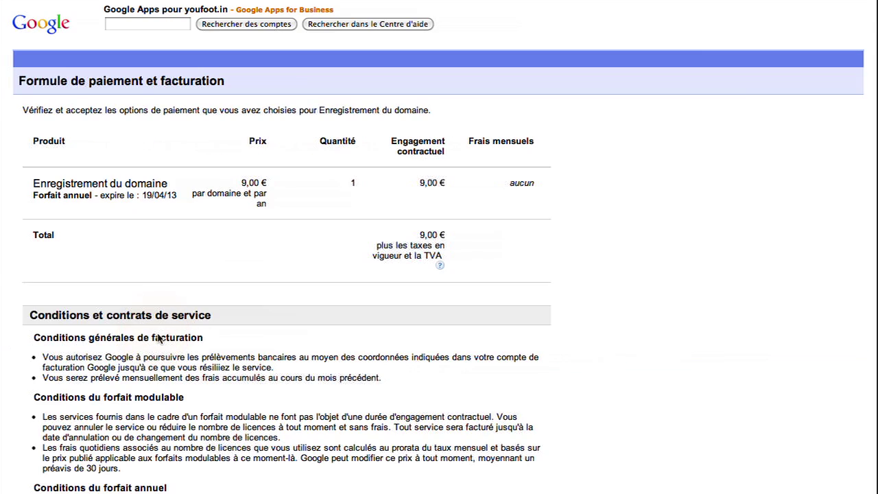
{"action": "scroll", "coordinate": [157, 338], "scroll_direction": "down", "scroll_amount": 6}
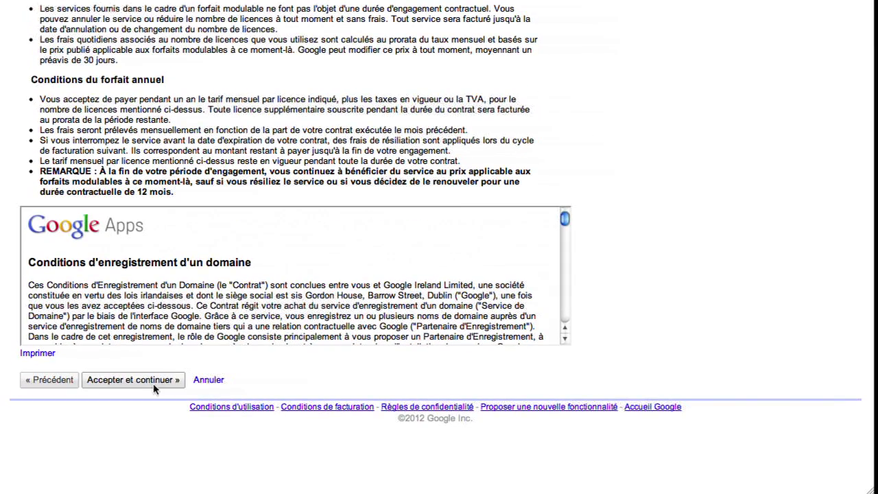
{"action": "left_click", "coordinate": [141, 384]}
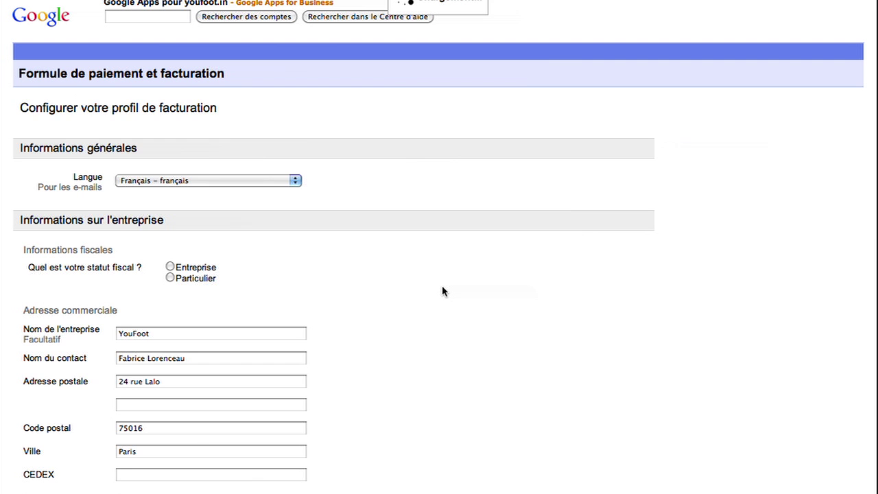
Submit the billing profile and the card payment details.
{"action": "scroll", "coordinate": [442, 291], "scroll_direction": "down", "scroll_amount": 5}
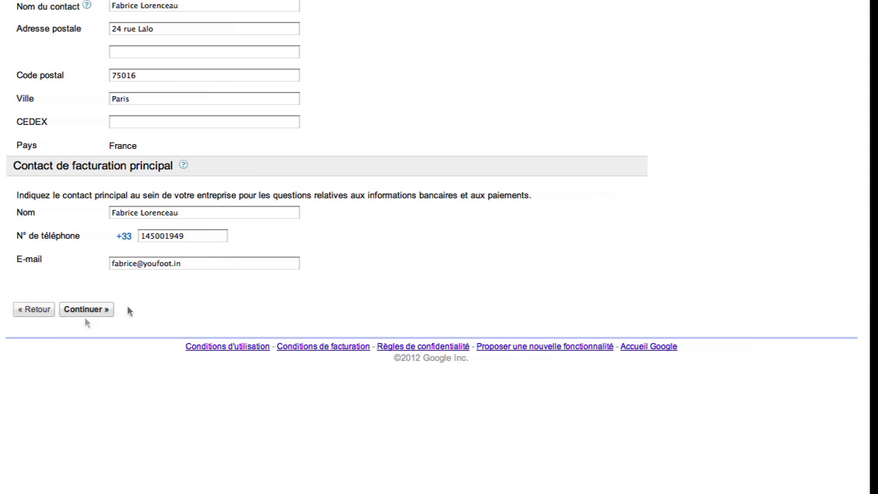
{"action": "left_click", "coordinate": [89, 313]}
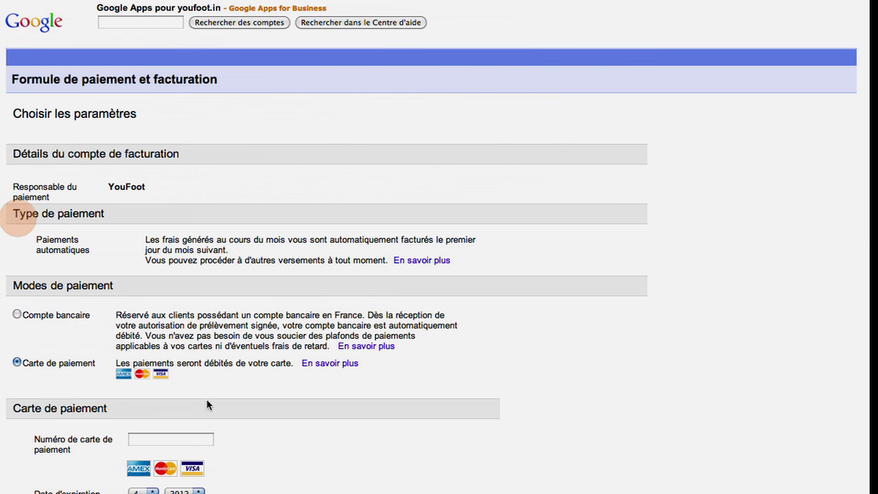
{"action": "left_click", "coordinate": [148, 443]}
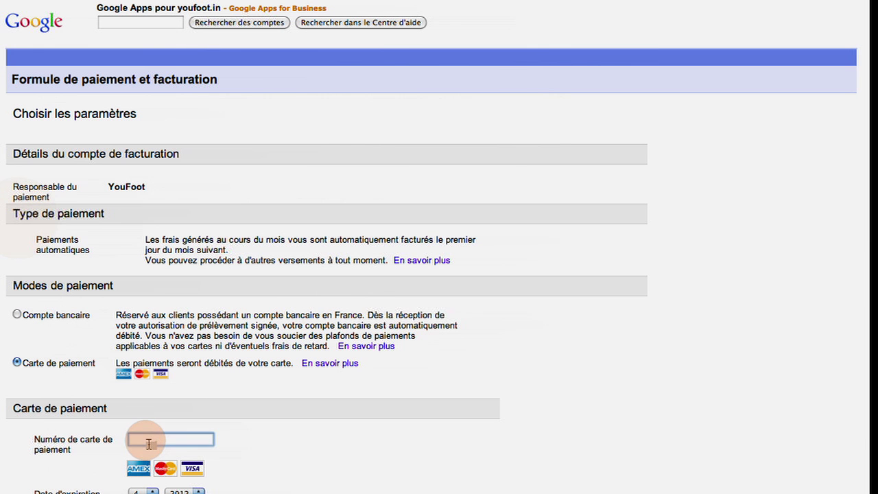
{"action": "left_click", "coordinate": [133, 377]}
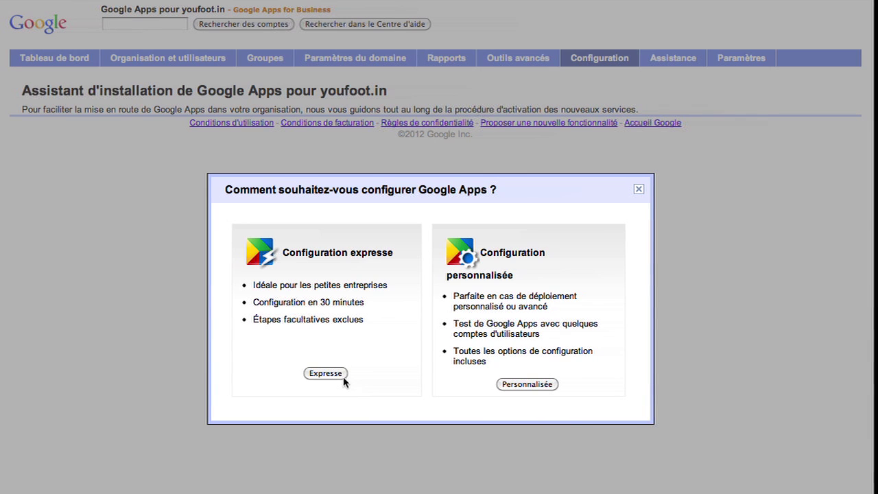
Choose the Expresse setup for youfoot.in and return to the Tableau de bord.
{"action": "left_click", "coordinate": [343, 378]}
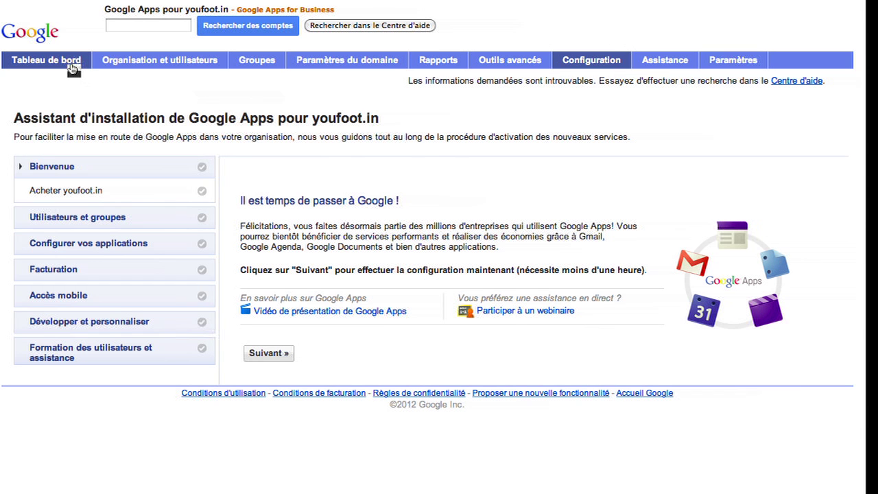
{"action": "left_click", "coordinate": [72, 68]}
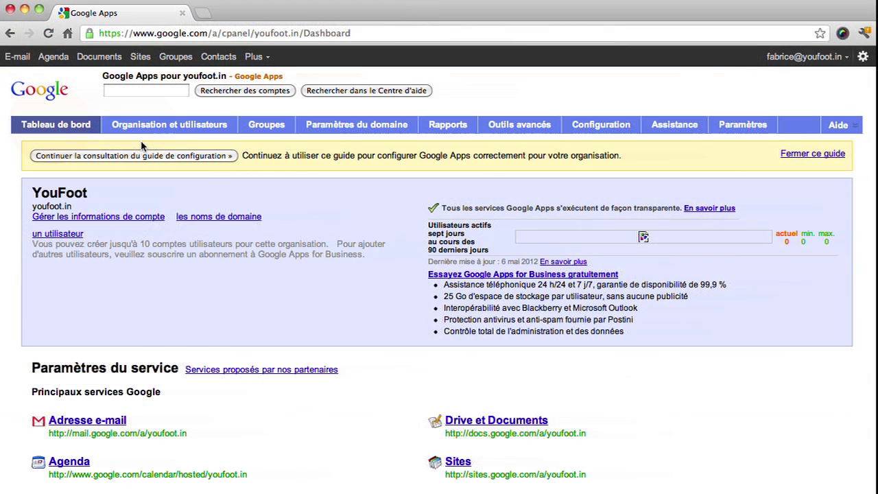
Add a new user with their first name, last name and youfoot.in address, and create the account.
{"action": "left_click", "coordinate": [162, 132]}
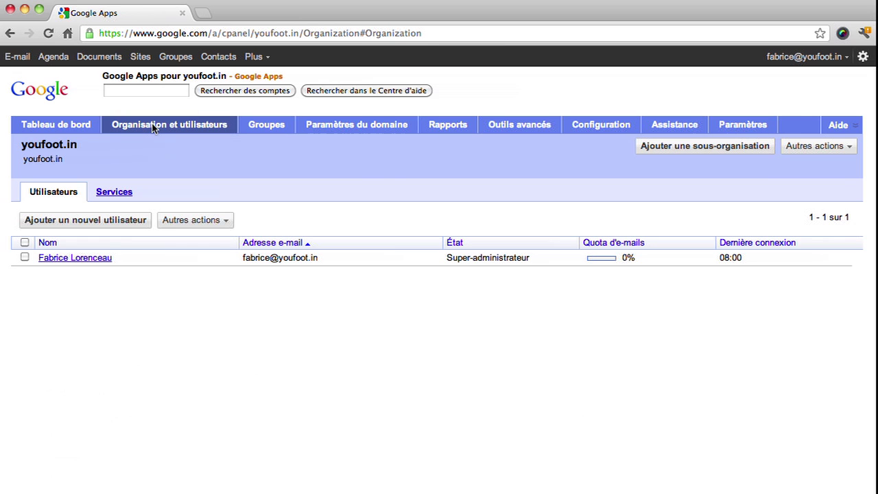
{"action": "left_click", "coordinate": [102, 231]}
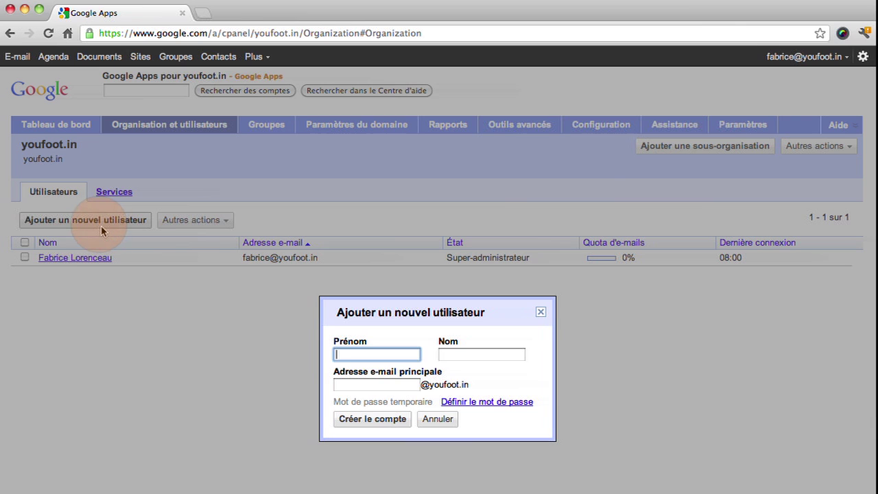
{"action": "key", "text": "Tab"}
{"action": "key", "text": "Tab"}
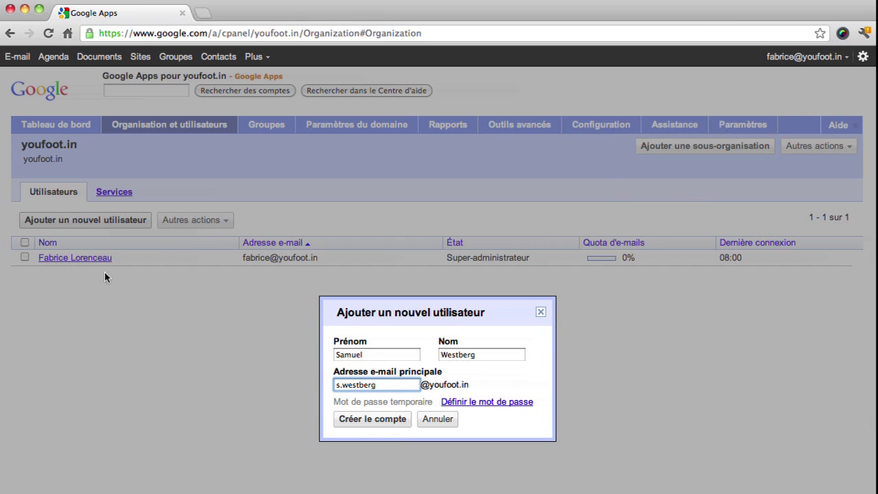
{"action": "left_click", "coordinate": [385, 421]}
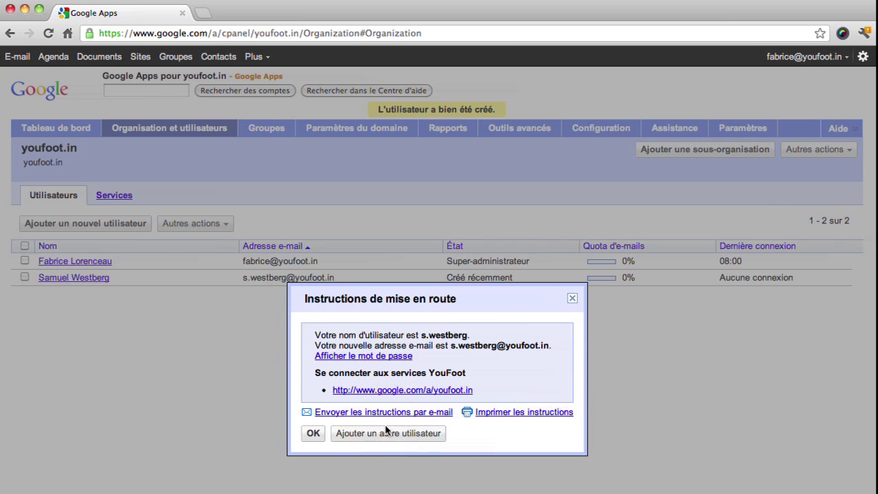
{"action": "left_click", "coordinate": [313, 434]}
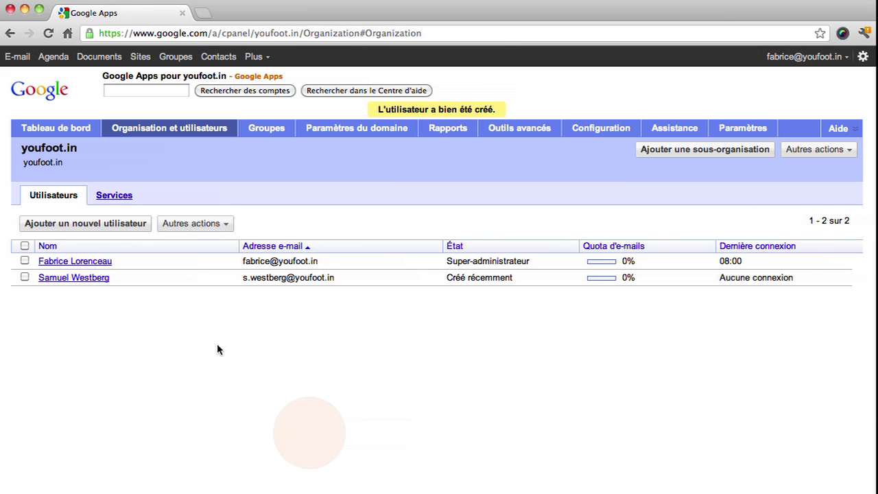
View the administrator's user details, then open the youfoot.in Services list.
{"action": "left_click", "coordinate": [58, 266]}
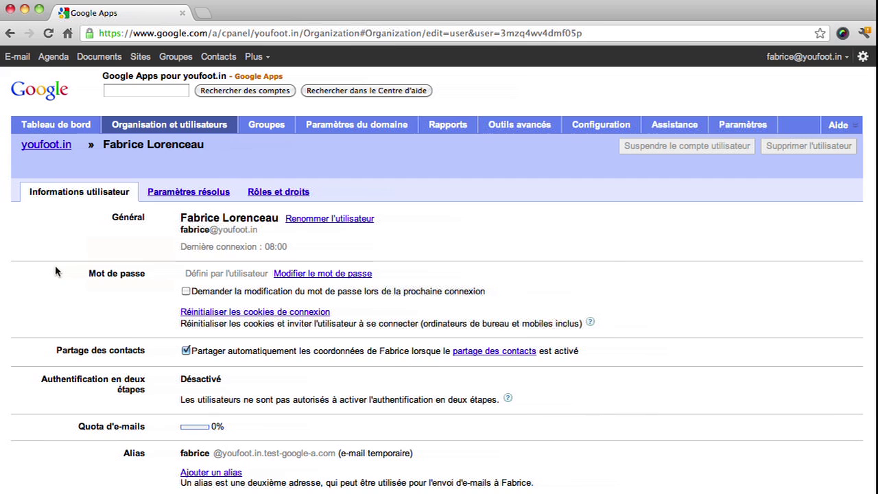
{"action": "left_click", "coordinate": [58, 151]}
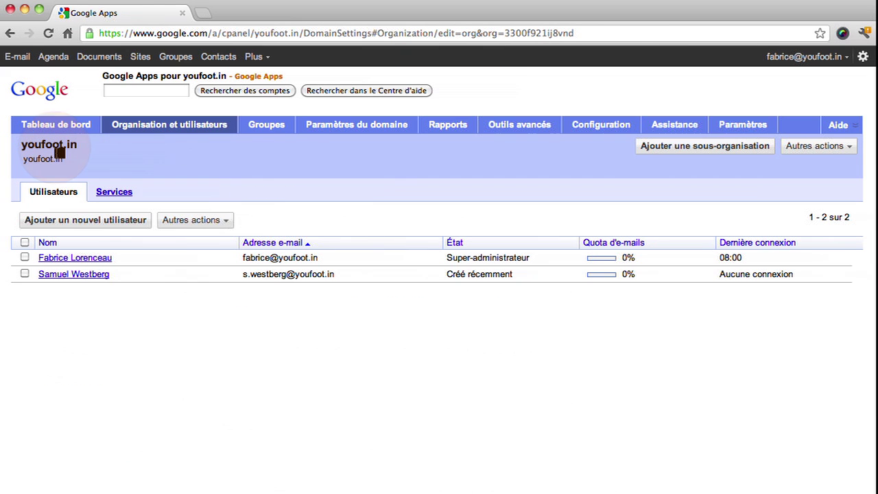
{"action": "left_click", "coordinate": [113, 194]}
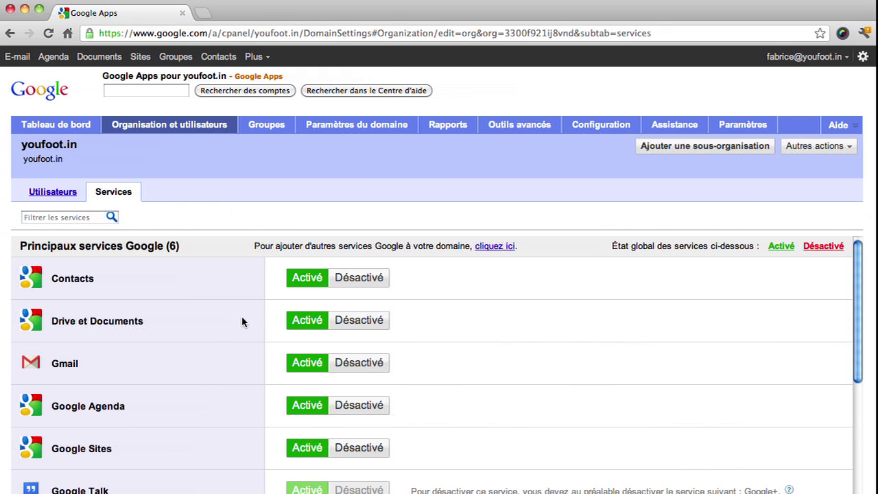
Toggle Google Agenda off and back on, then go to the empty Groupes page.
{"action": "left_click", "coordinate": [352, 418]}
{"action": "left_click", "coordinate": [318, 404]}
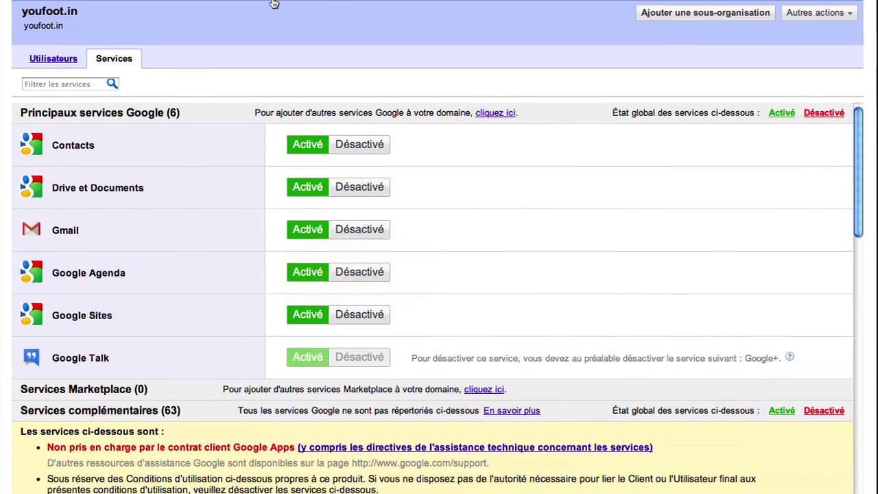
{"action": "left_click", "coordinate": [268, 129]}
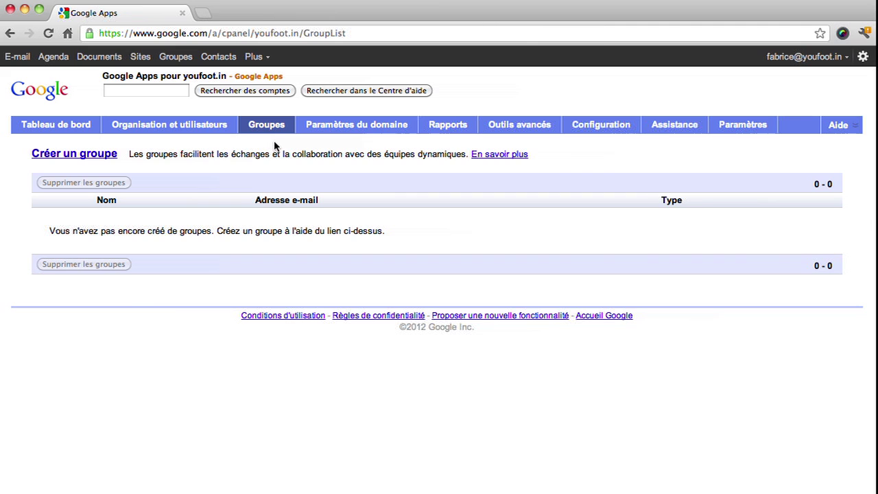
Open the Paramètres du domaine tab for the youfoot.in domain.
{"action": "left_click", "coordinate": [368, 133]}
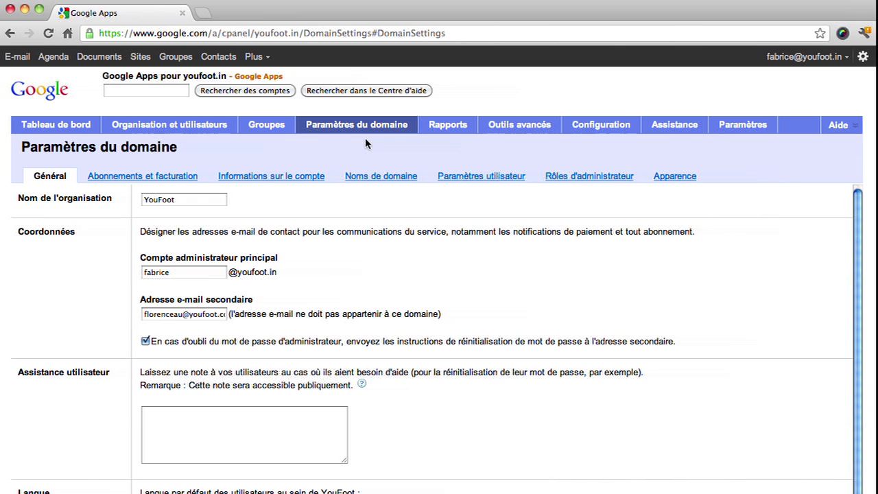
Add the assistance note 'Appelez-moi en cas de problème avec votre compte youfoot.in !' and view the domain names settings.
{"action": "left_click", "coordinate": [246, 416]}
{"action": "type", "text": "Appelez"}
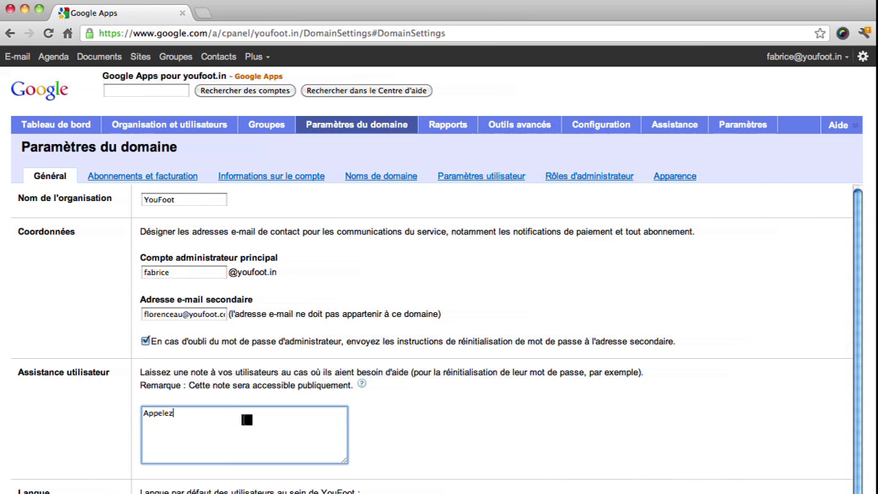
{"action": "type", "text": "-moi en cas de problème avec votre com"}
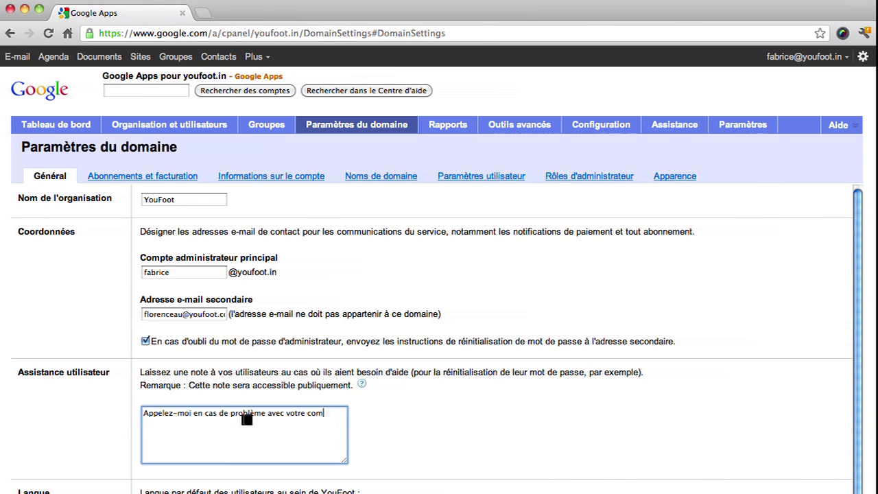
{"action": "type", "text": "pte youfoot.in !"}
{"action": "left_click", "coordinate": [378, 178]}
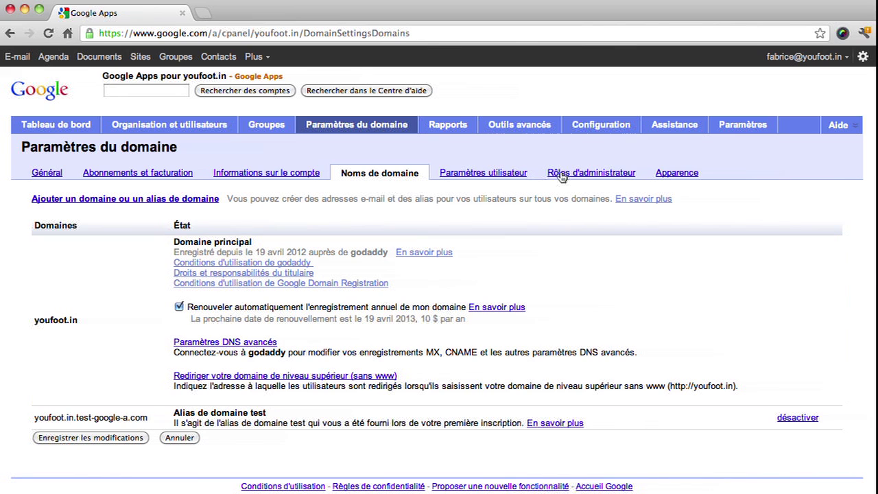
Upload logo-custom.gif as the custom header logo, then go to the usage reports.
{"action": "left_click", "coordinate": [683, 180]}
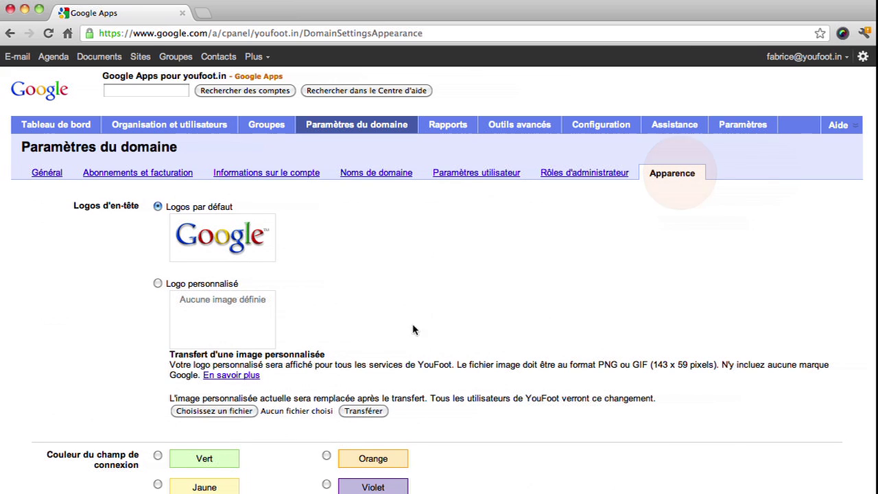
{"action": "left_click", "coordinate": [158, 285]}
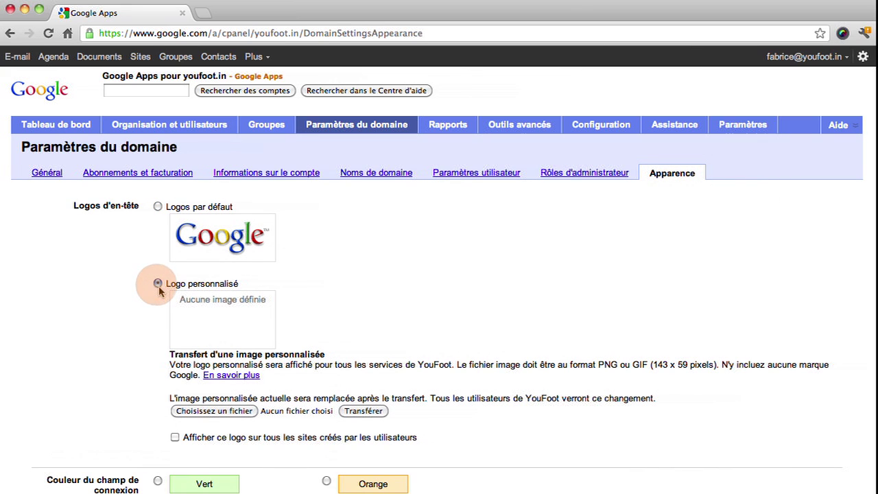
{"action": "left_click", "coordinate": [219, 411]}
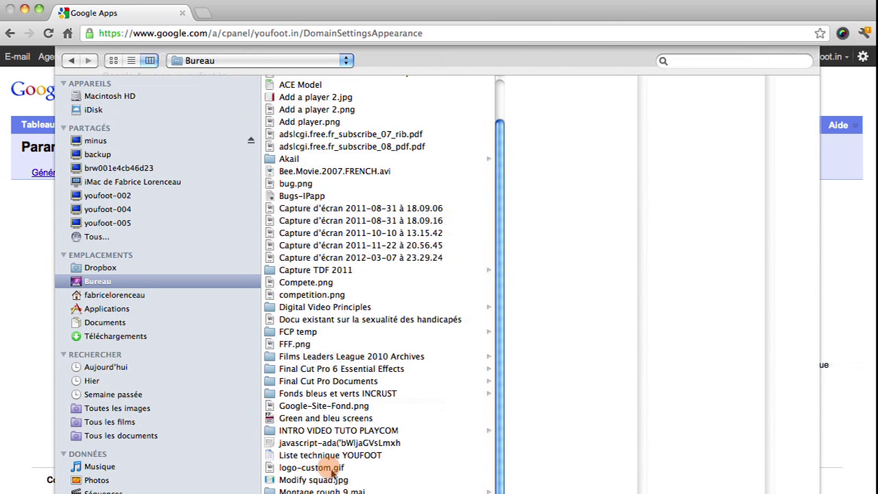
{"action": "double_click", "coordinate": [329, 467]}
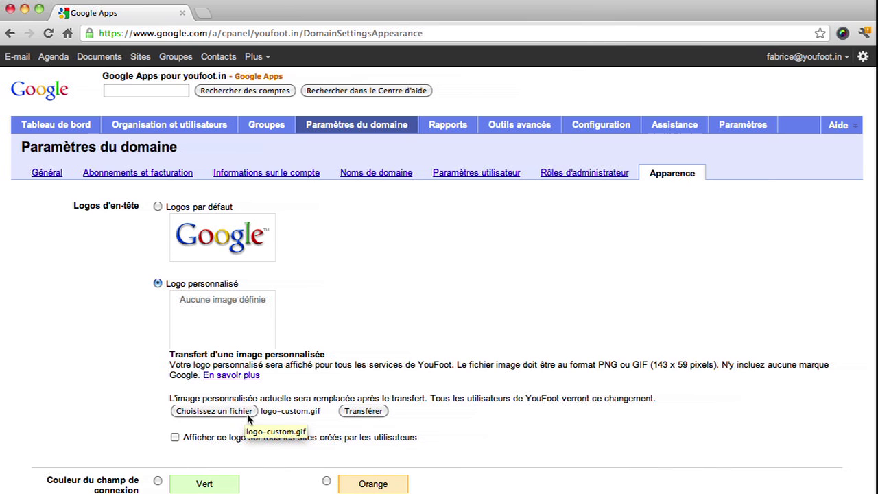
{"action": "left_click", "coordinate": [361, 412]}
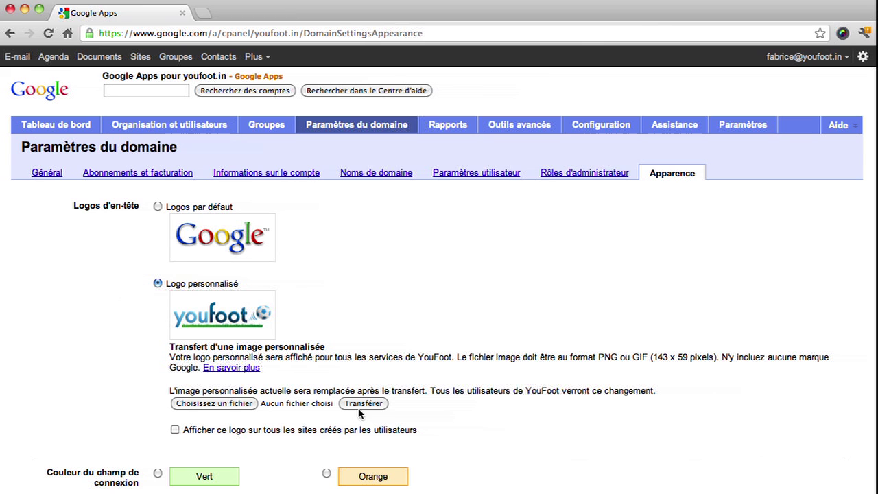
{"action": "left_click", "coordinate": [453, 132]}
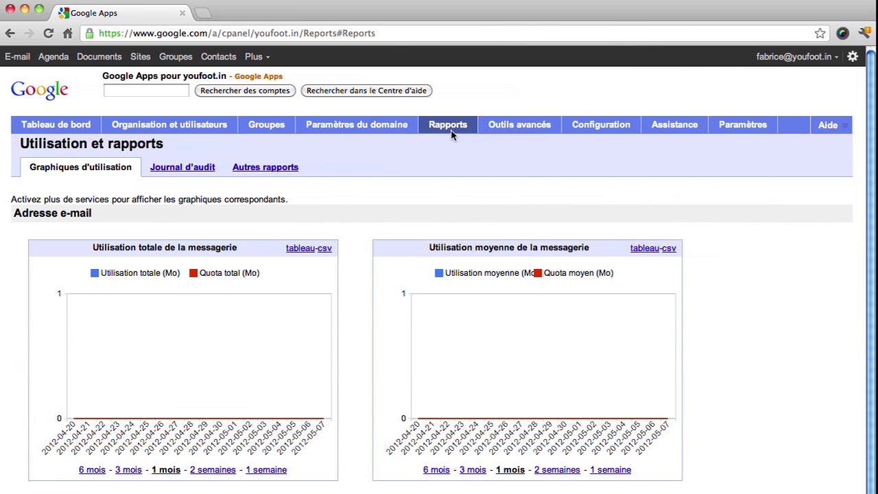
Browse the advanced tools, Assistance and service settings pages.
{"action": "left_click", "coordinate": [524, 128]}
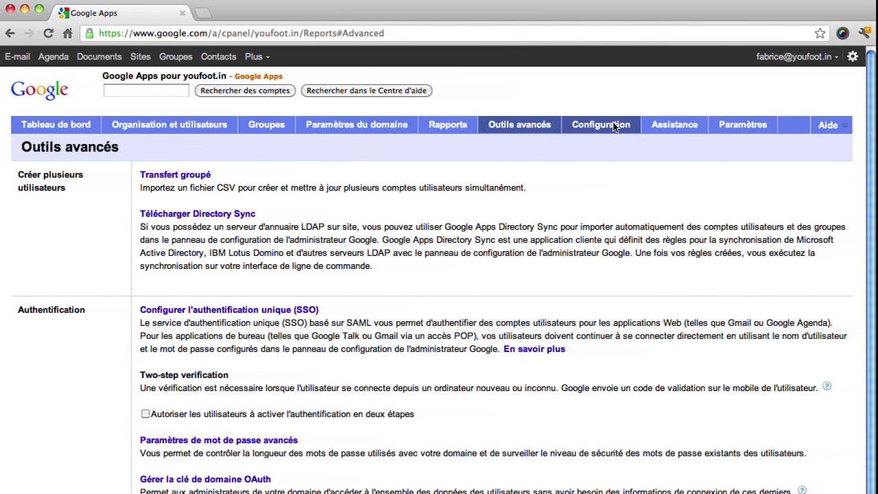
{"action": "left_click", "coordinate": [673, 128]}
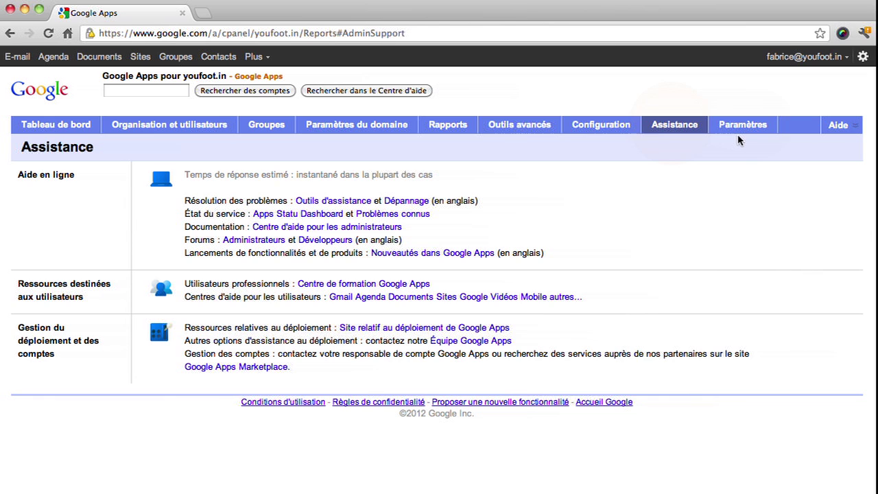
{"action": "left_click", "coordinate": [740, 127]}
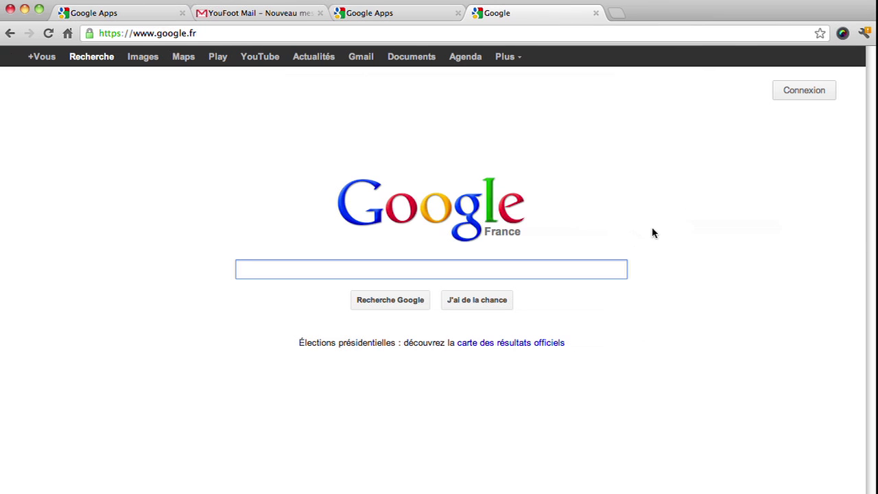
Sign in with the youfoot.in account, open its mail inbox, then sign out.
{"action": "left_click", "coordinate": [827, 89]}
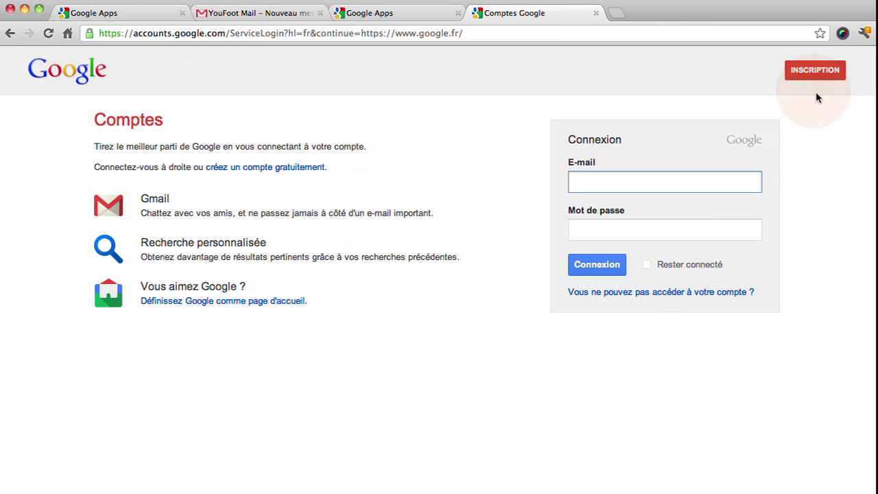
{"action": "key", "text": "Tab"}
{"action": "type", "text": "********"}
{"action": "key", "text": "Return"}
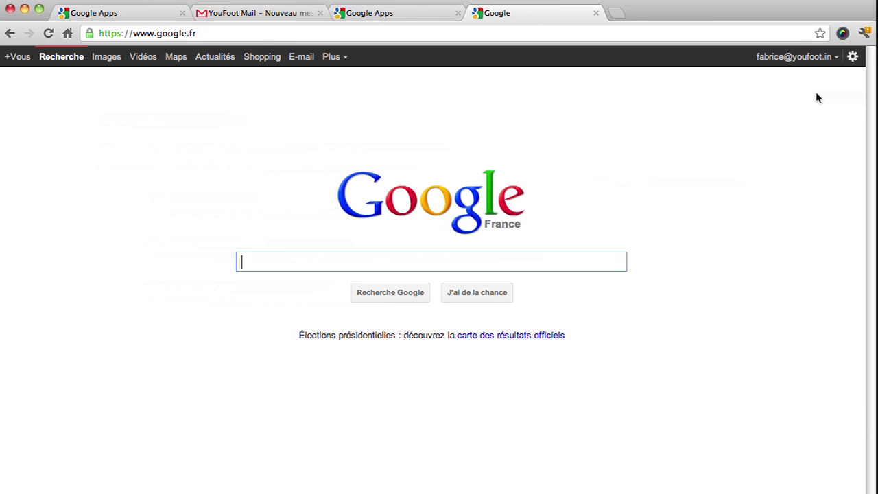
{"action": "left_click", "coordinate": [303, 62]}
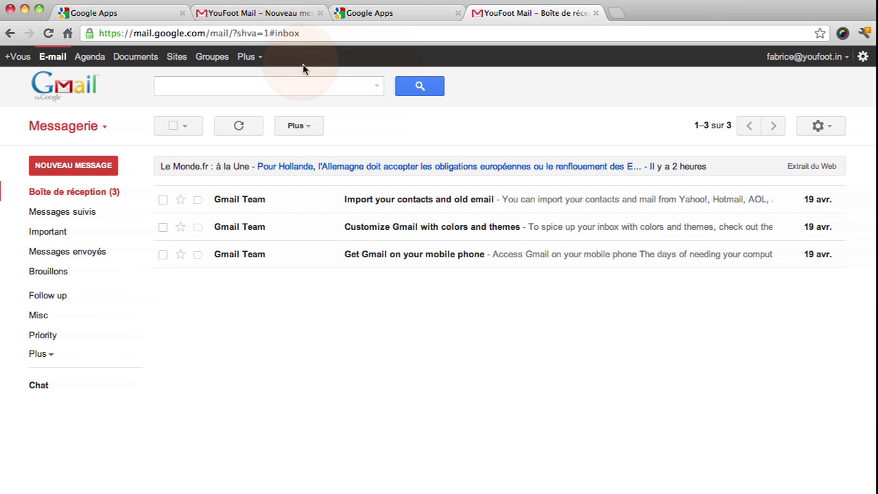
{"action": "left_click", "coordinate": [781, 56]}
{"action": "left_click", "coordinate": [827, 209]}
{"action": "left_click", "coordinate": [395, 34]}
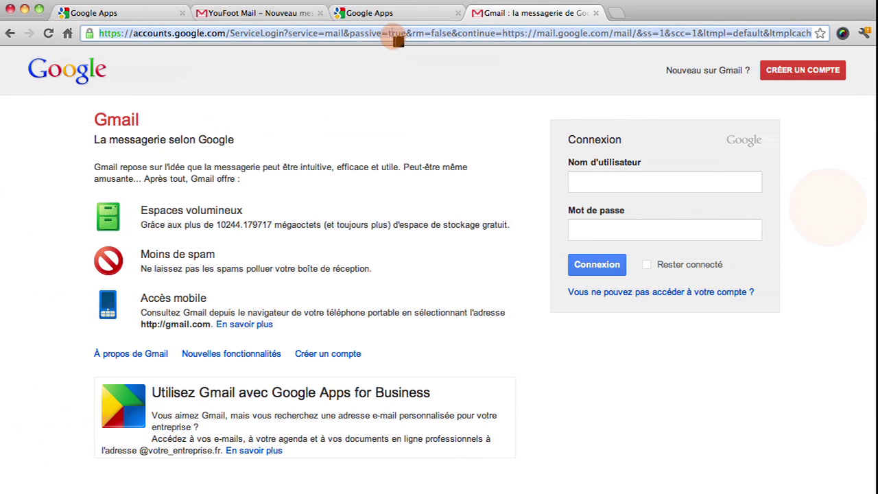
{"action": "type", "text": "https://www.google.fr"}
{"action": "key", "text": "Return"}
{"action": "type", "text": "gmail"}
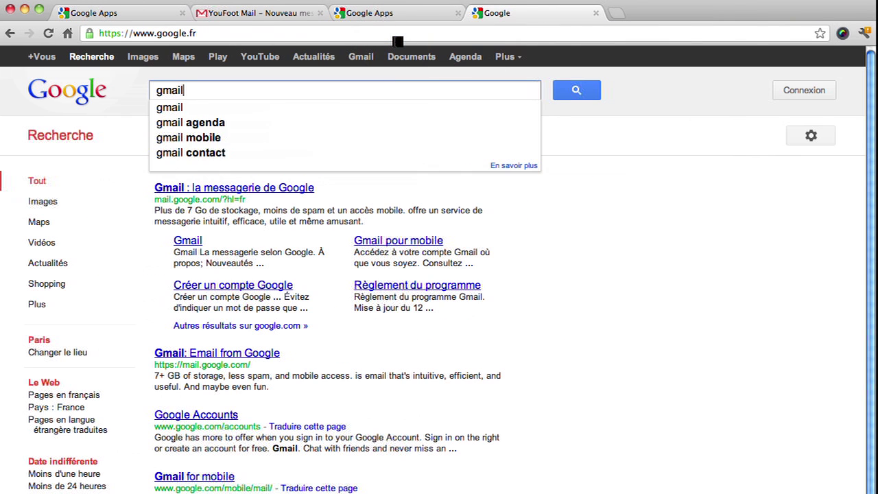
{"action": "key", "text": "Return"}
{"action": "left_click", "coordinate": [219, 180]}
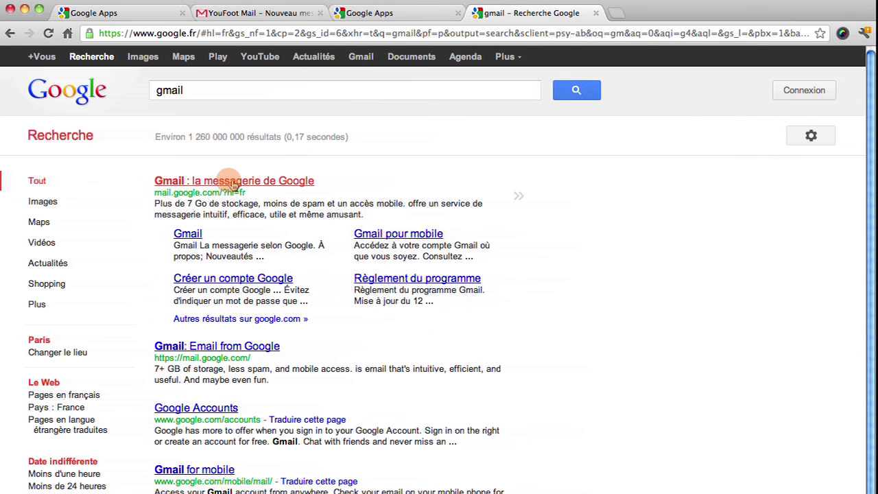
{"action": "left_click", "coordinate": [587, 186]}
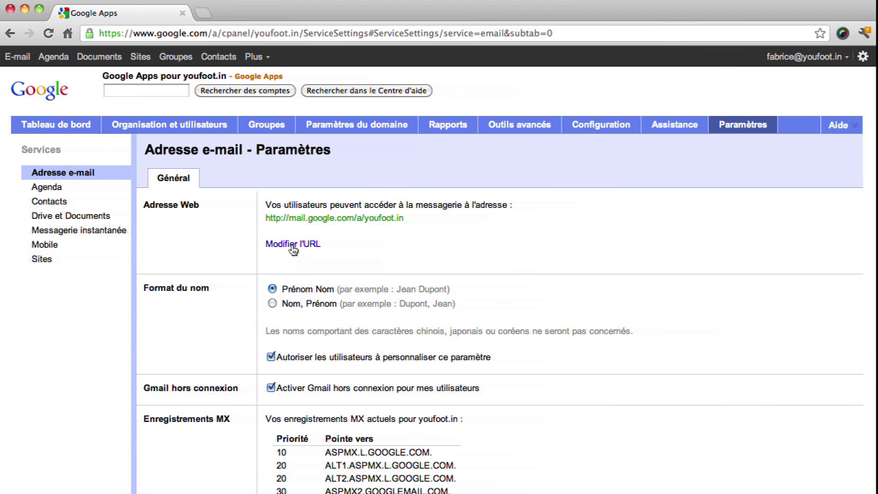
{"action": "left_click", "coordinate": [292, 247]}
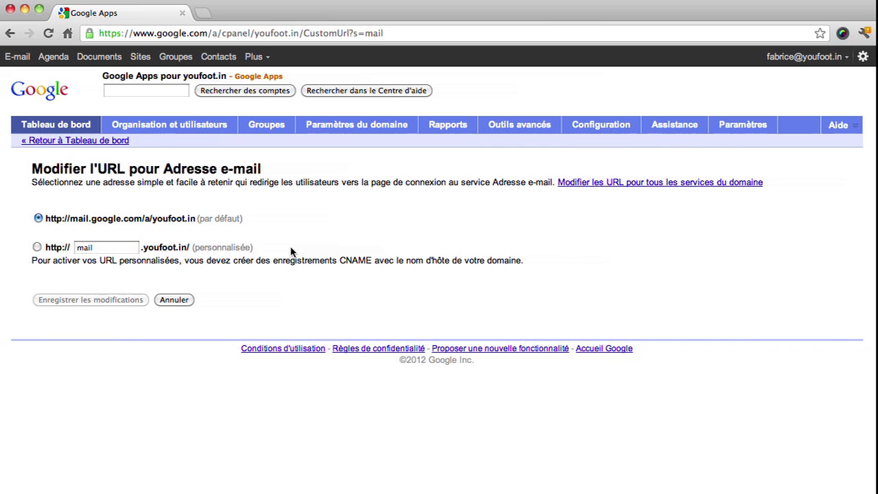
{"action": "left_click", "coordinate": [38, 248]}
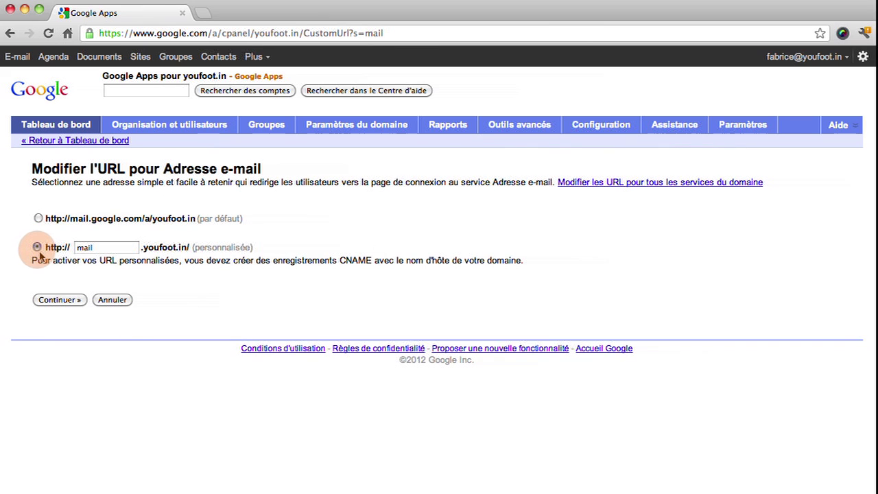
{"action": "left_click", "coordinate": [77, 299]}
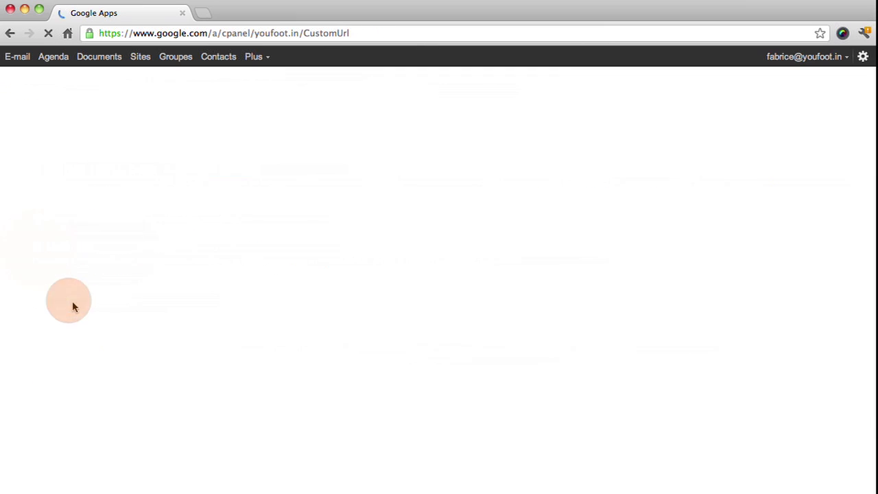
{"action": "left_click", "coordinate": [82, 470]}
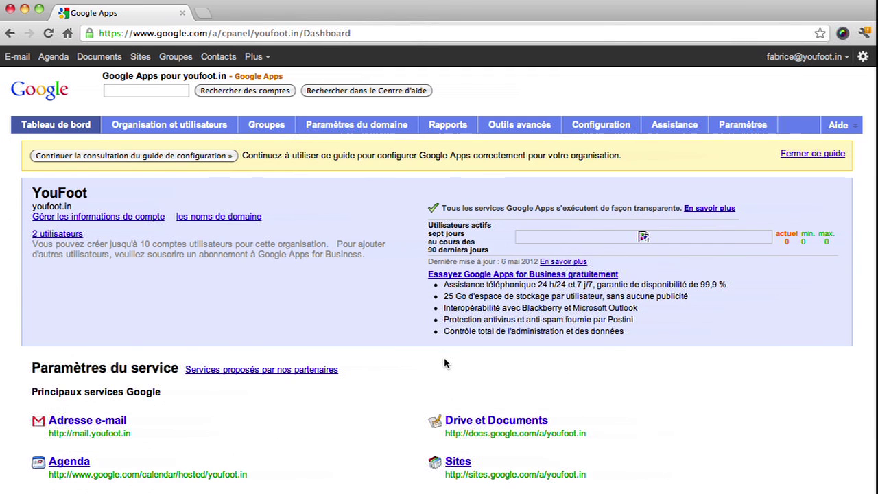
{"action": "left_click", "coordinate": [752, 128]}
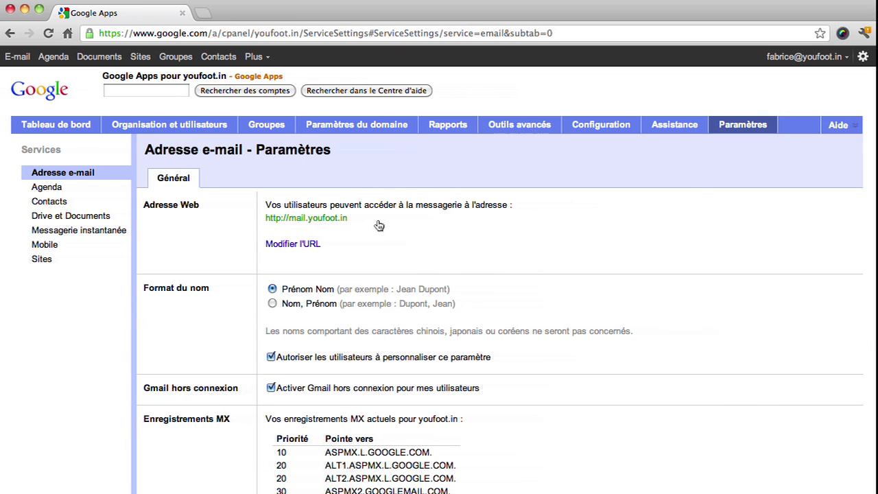
{"action": "left_click", "coordinate": [203, 13]}
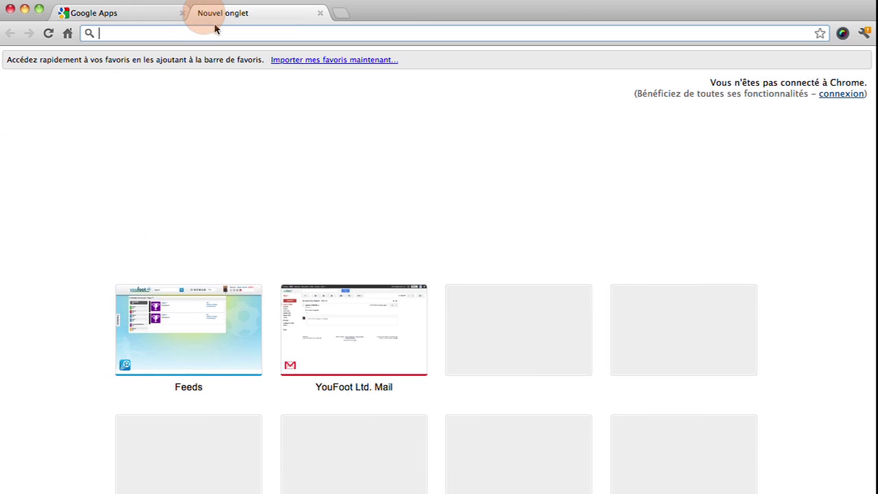
Load mail.youfoot.in to reach the YouFoot inbox and start a new message.
{"action": "type", "text": "mail."}
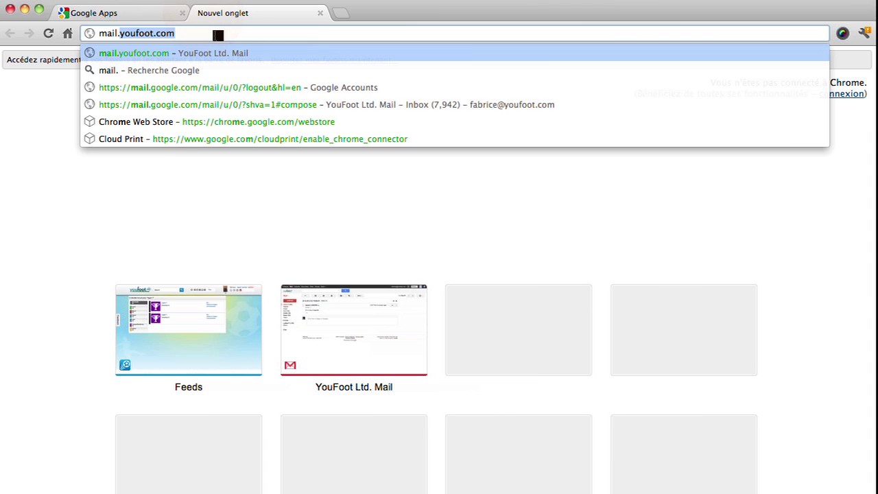
{"action": "type", "text": "youfoot.in"}
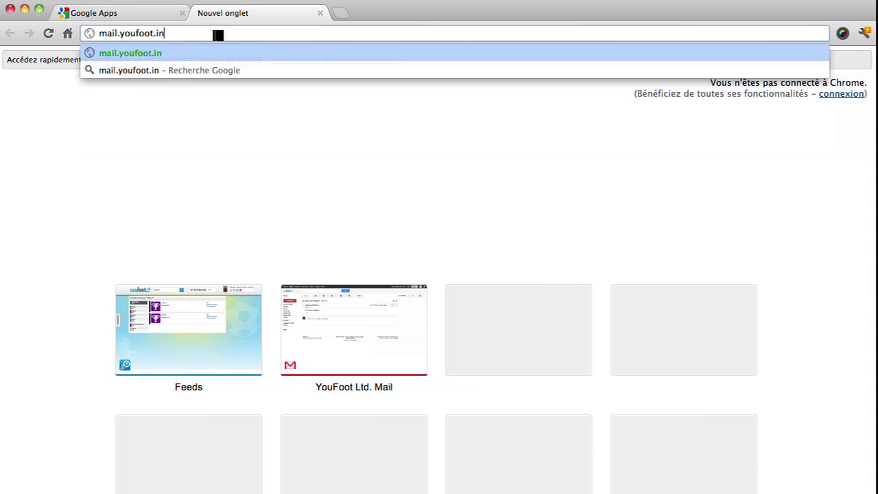
{"action": "key", "text": "Return"}
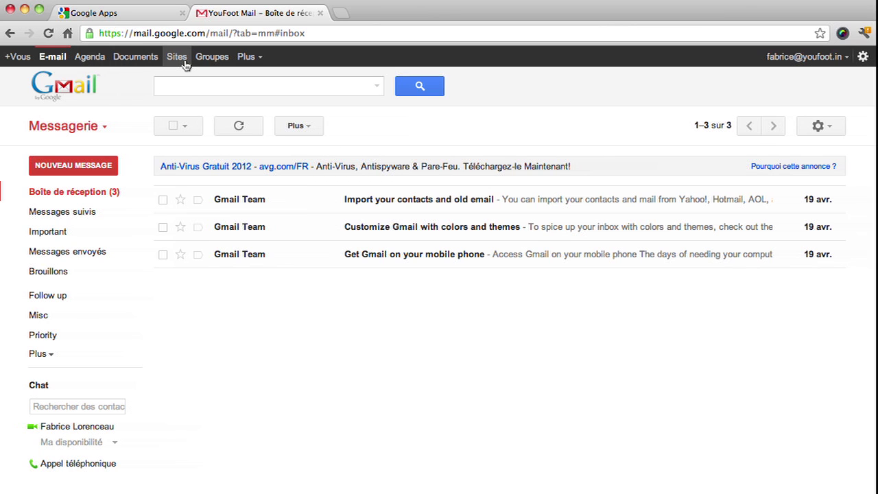
{"action": "left_click", "coordinate": [111, 169]}
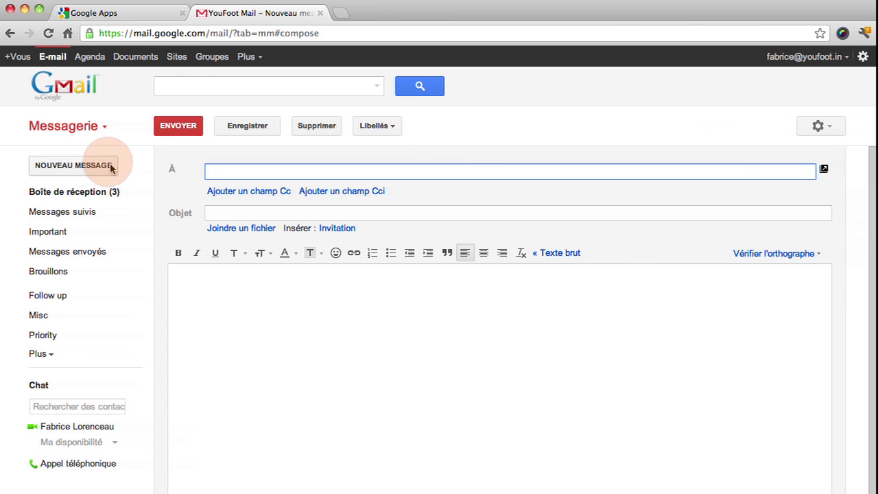
Choose Gérer ce domaine from Gmail's gear menu to administer youfoot.in in a new tab.
{"action": "left_click", "coordinate": [862, 59]}
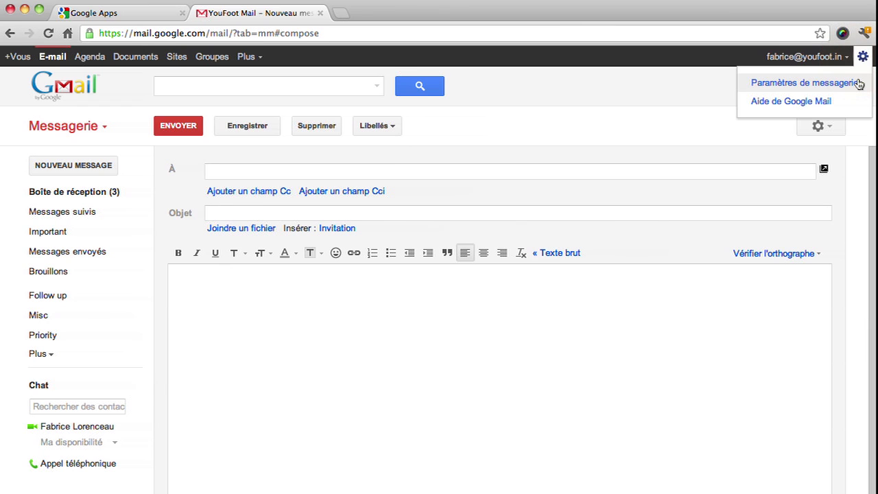
{"action": "left_click", "coordinate": [832, 131]}
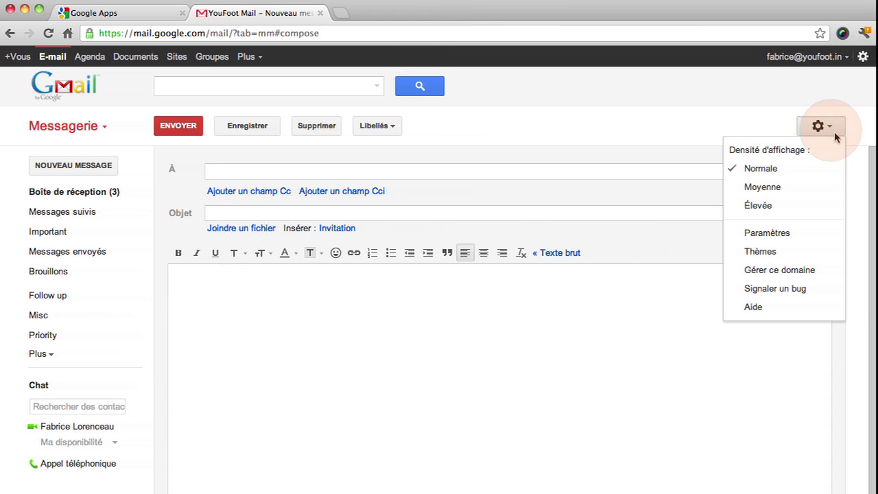
{"action": "left_click", "coordinate": [828, 269]}
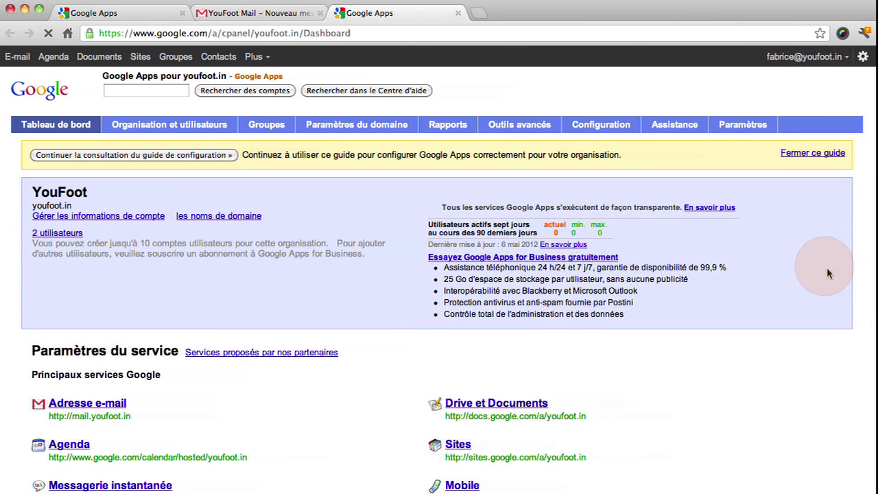
Review the e-mail, Agenda and Sites service settings pages.
{"action": "left_click", "coordinate": [747, 125]}
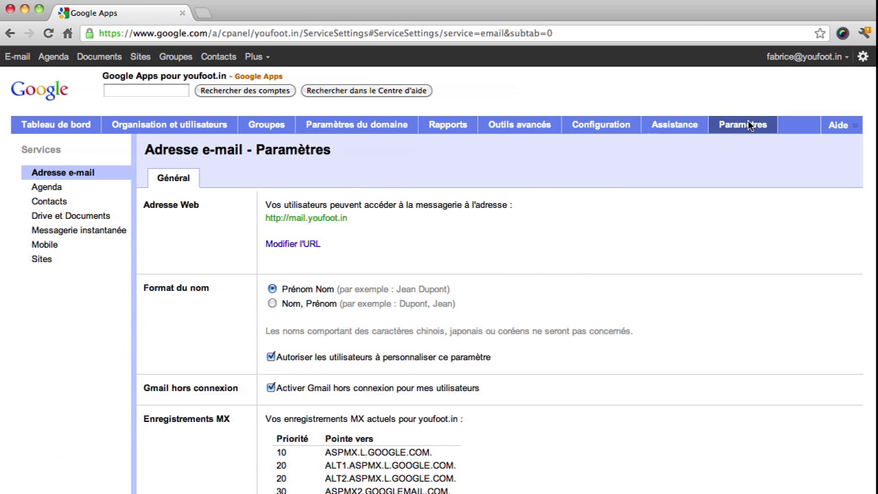
{"action": "left_click", "coordinate": [67, 188]}
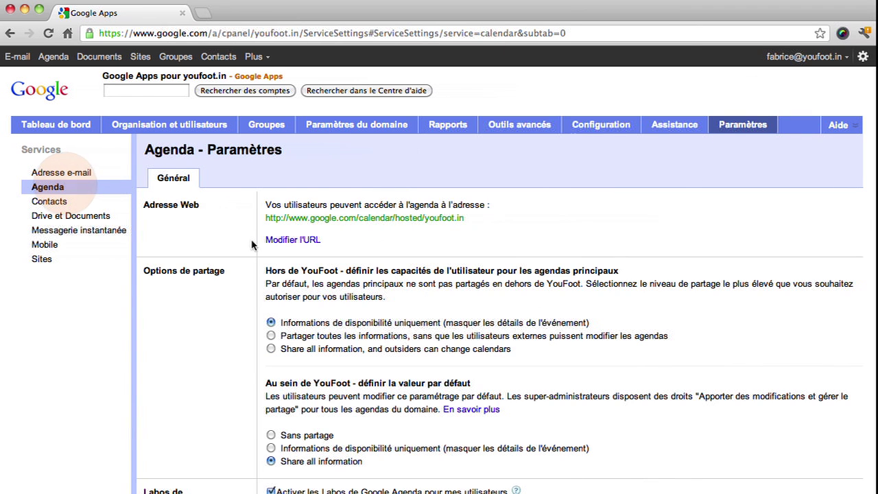
{"action": "left_click", "coordinate": [57, 262]}
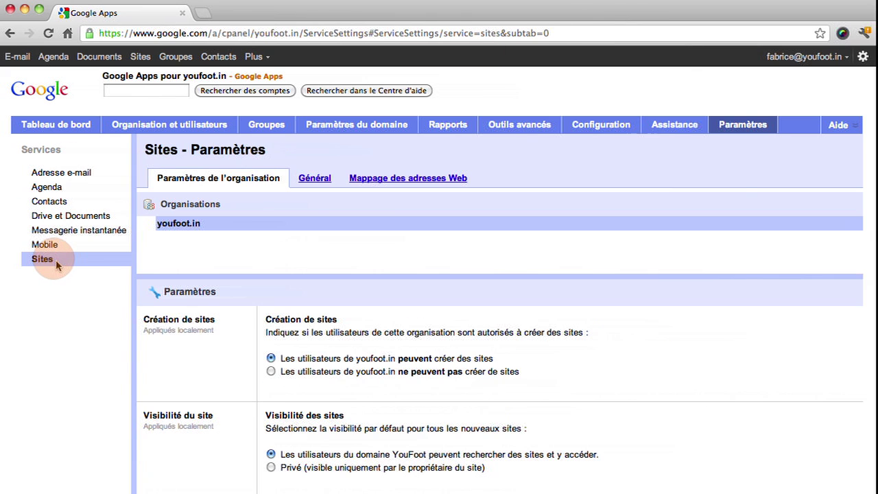